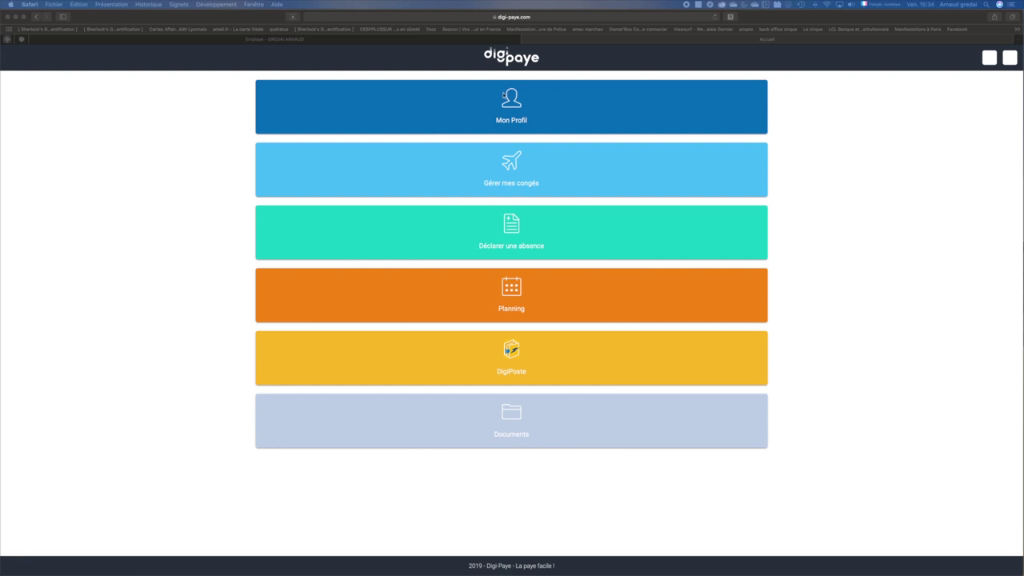
Bring the Digi-Paye window to the front.
left_click(499, 102)
Open Mon Profil and expand the Etat Civil, Immatriculation, Adresse and Données bancaires sections.
left_click(504, 107)
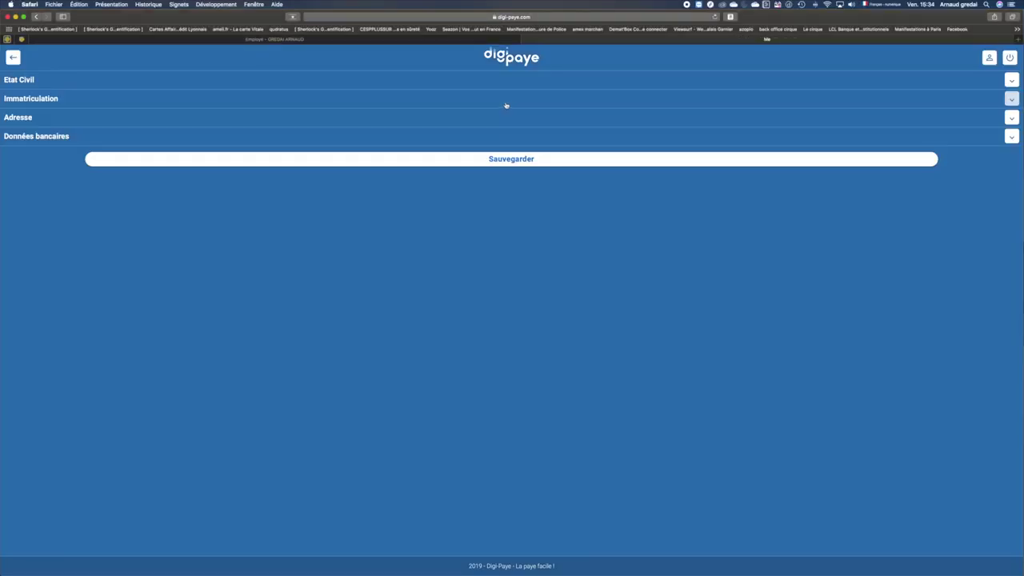
left_click(449, 80)
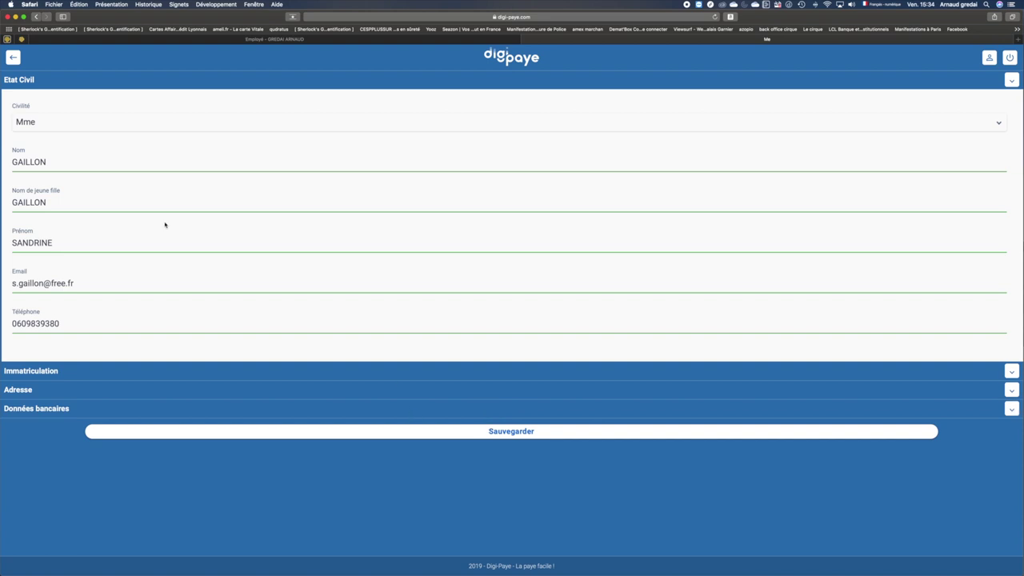
left_click(65, 370)
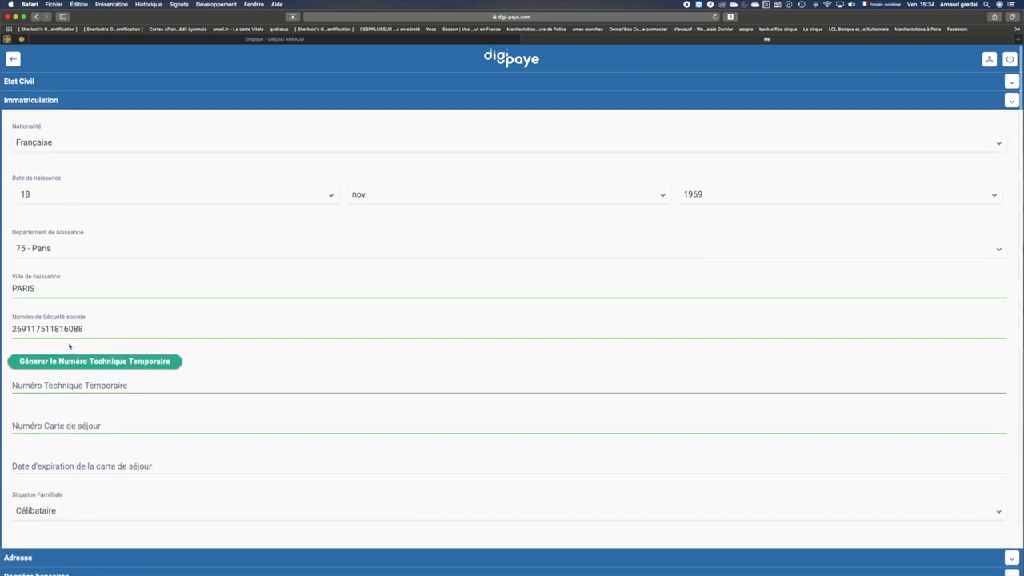
left_click(19, 553)
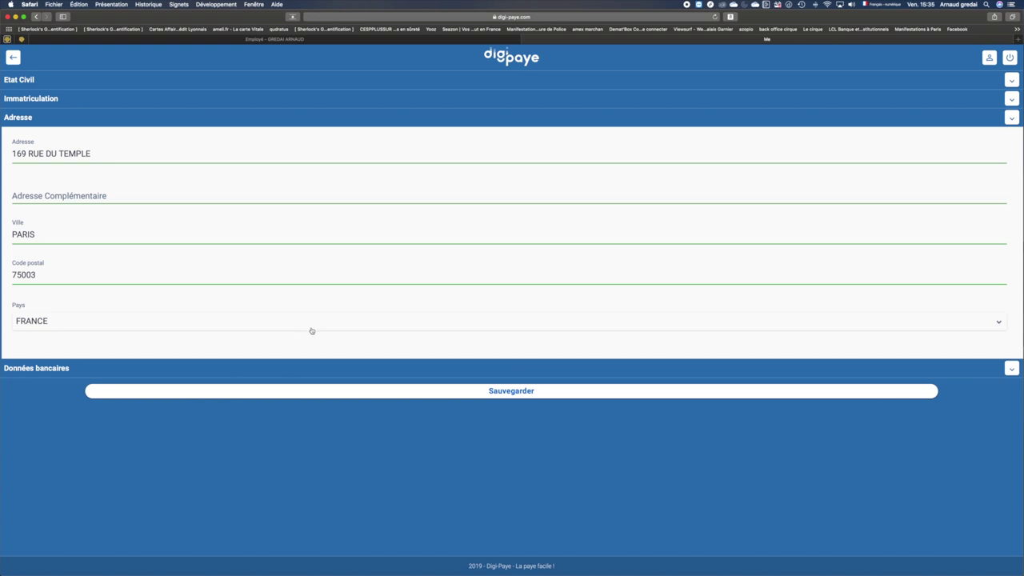
left_click(122, 367)
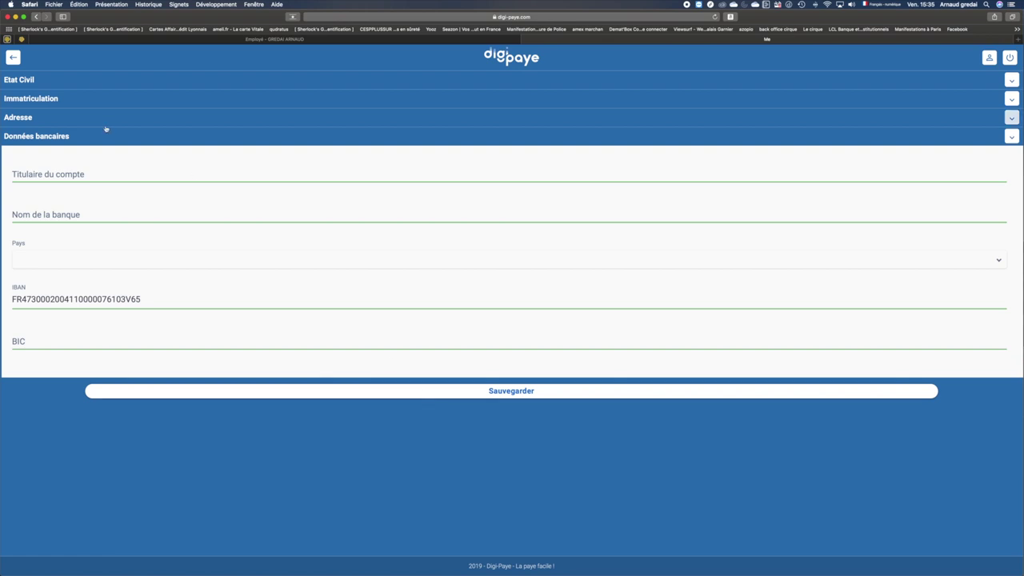
Enter the account holder's name, bank LCL and country FRANCE, then save the profile.
left_click(95, 175)
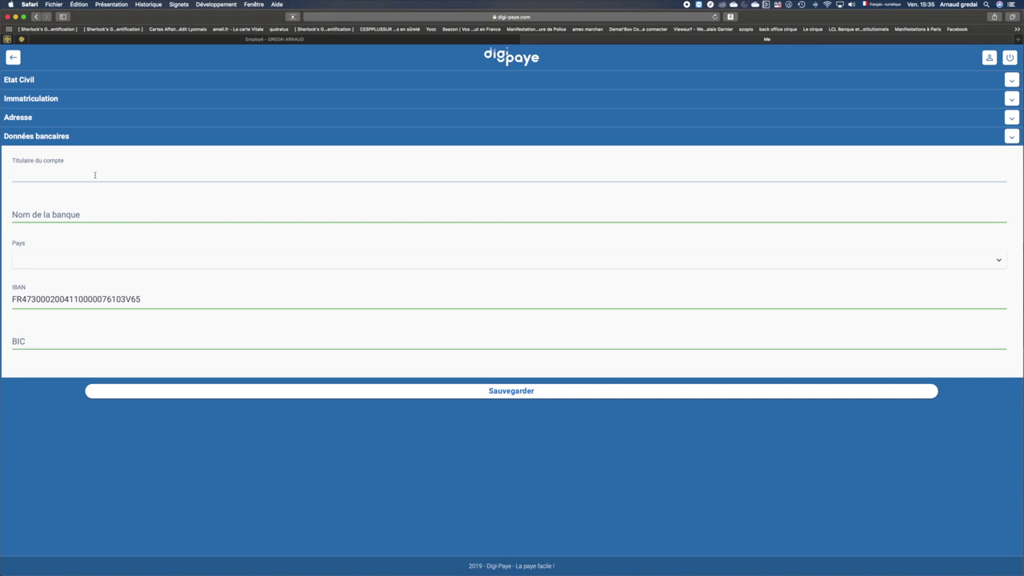
left_click(83, 209)
type("LCL")
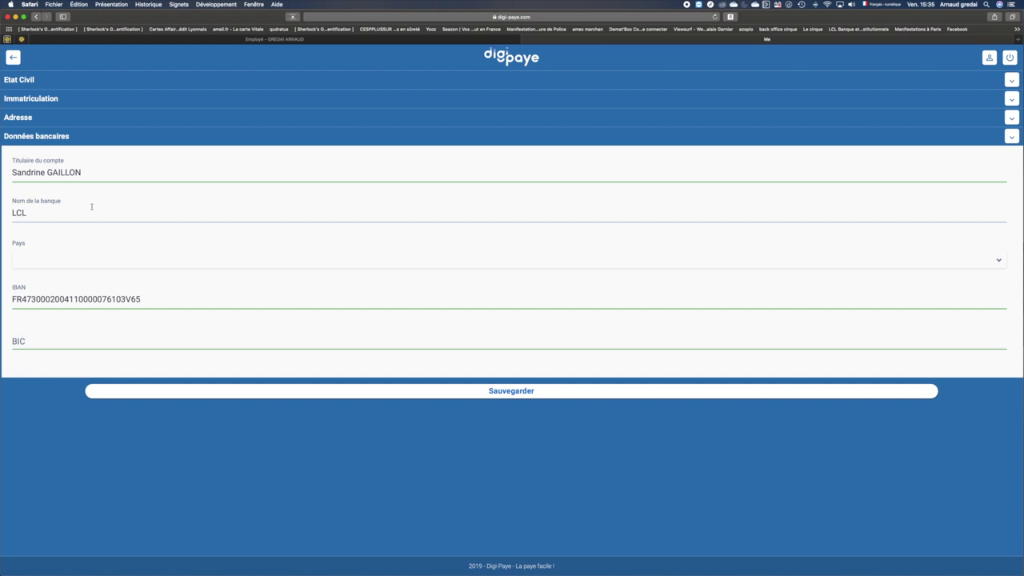
left_click(86, 260)
left_click(66, 277)
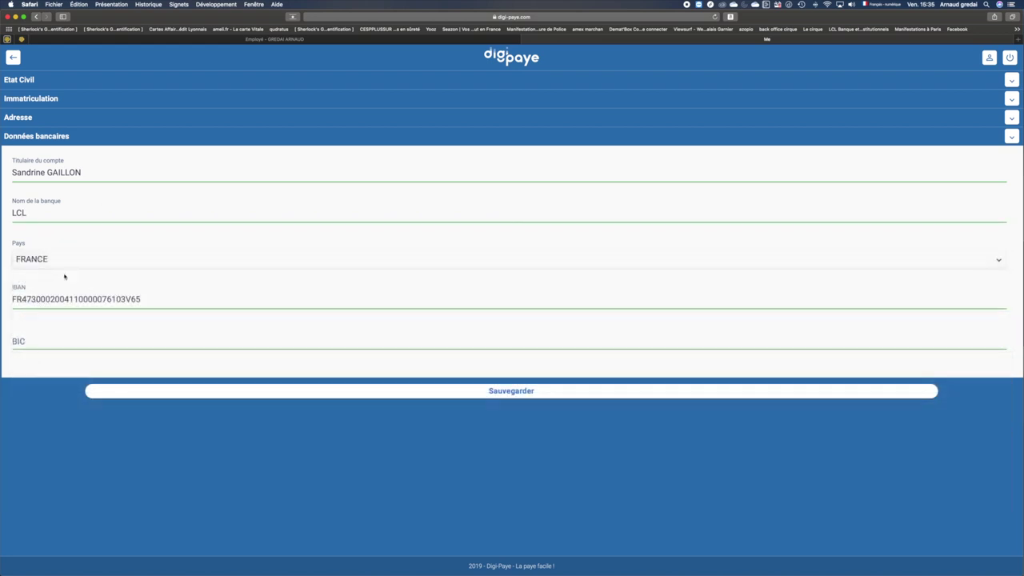
left_click(448, 395)
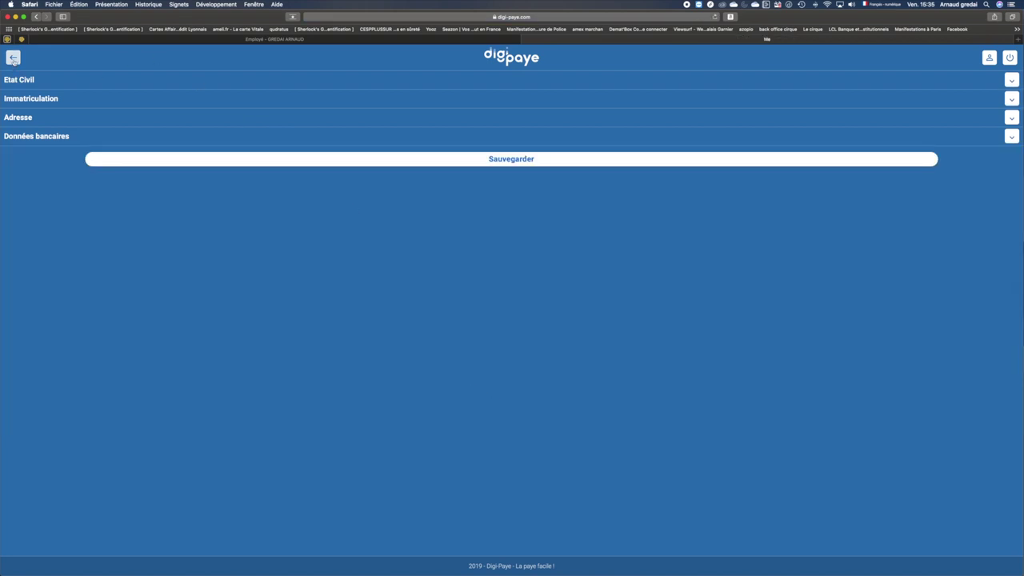
Open Gérer mes congés, check the Congés payés leave type, and return to the Compteurs balances.
left_click(13, 59)
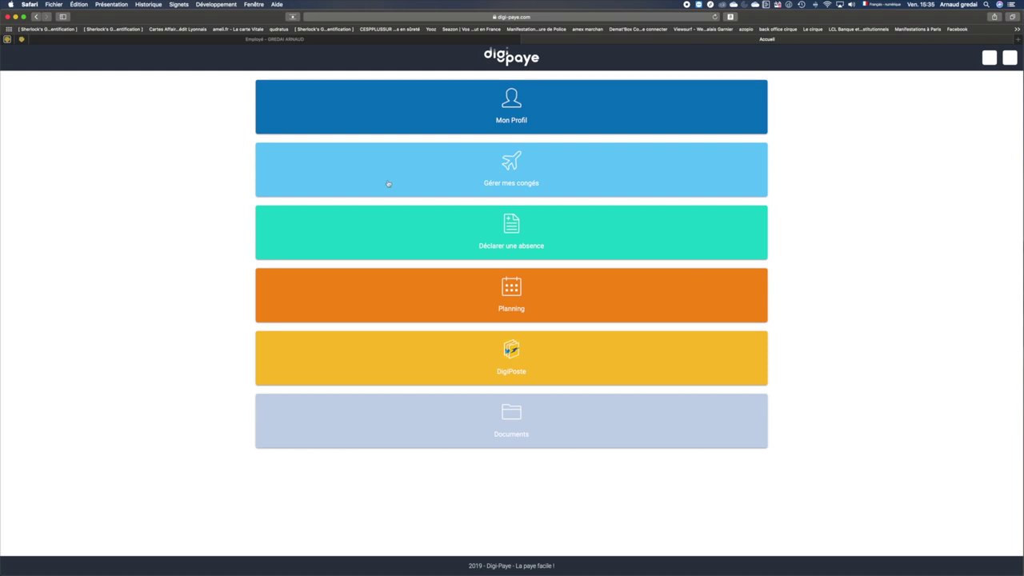
left_click(490, 158)
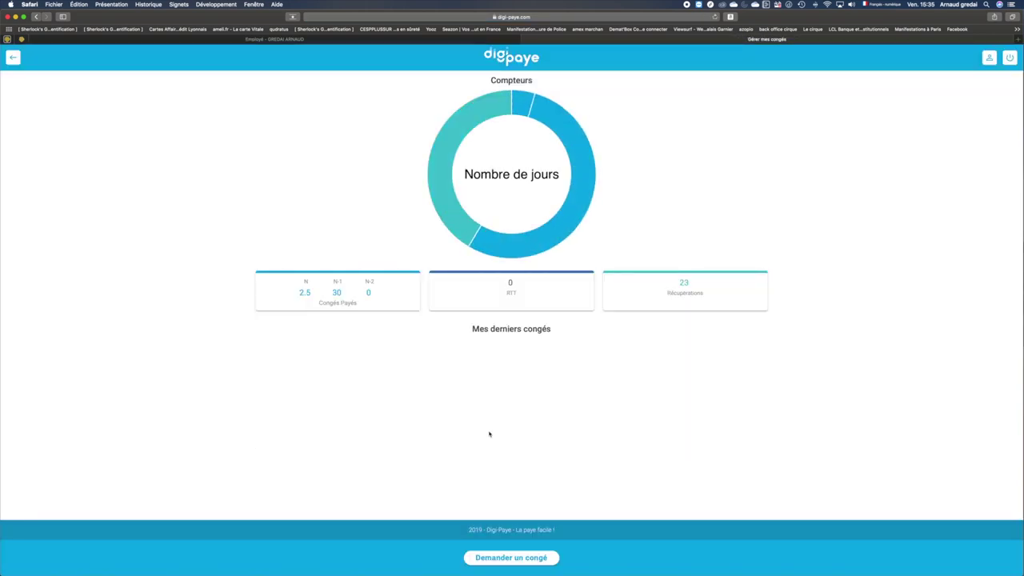
left_click(521, 555)
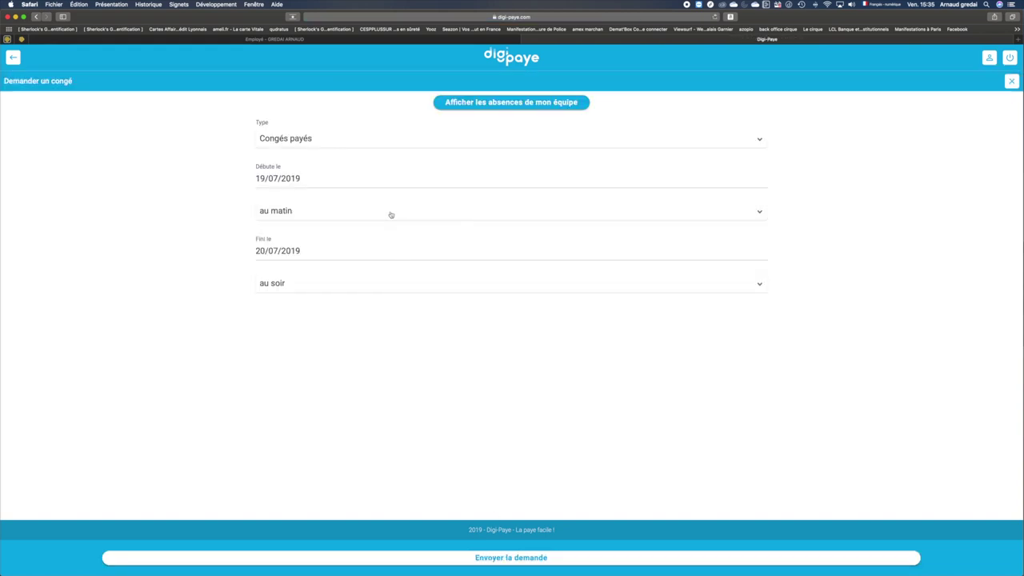
left_click(384, 144)
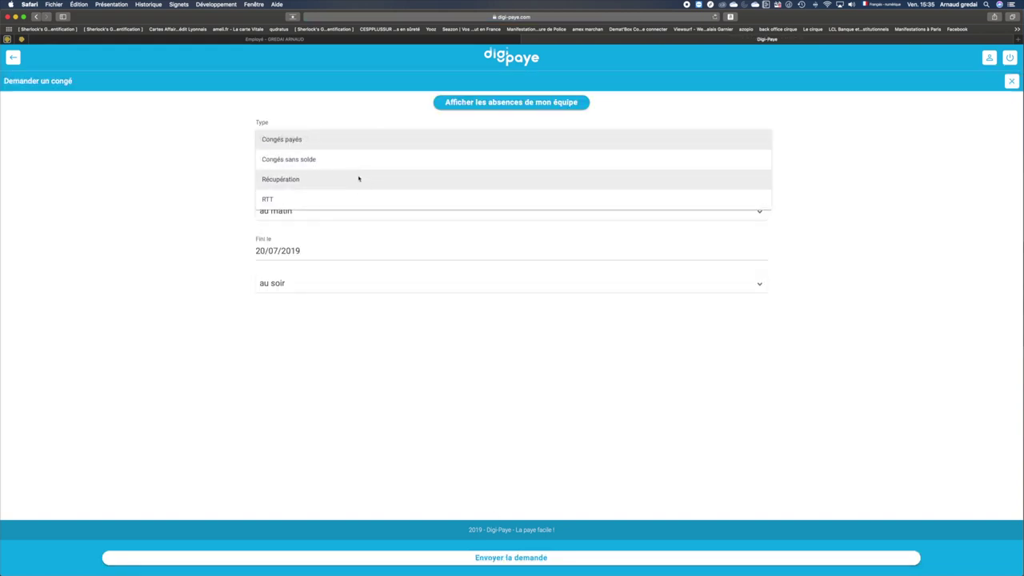
left_click(183, 199)
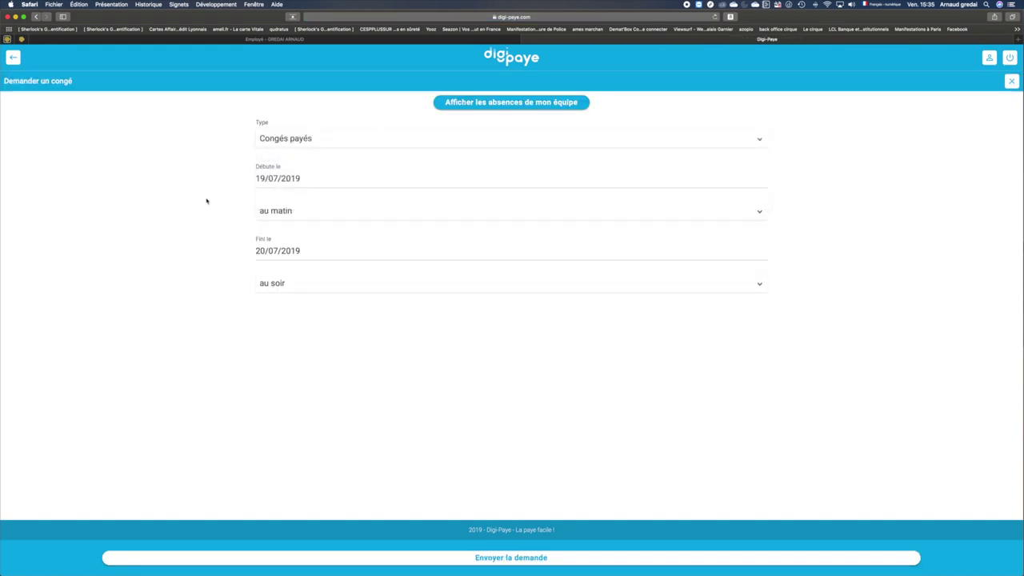
left_click(12, 56)
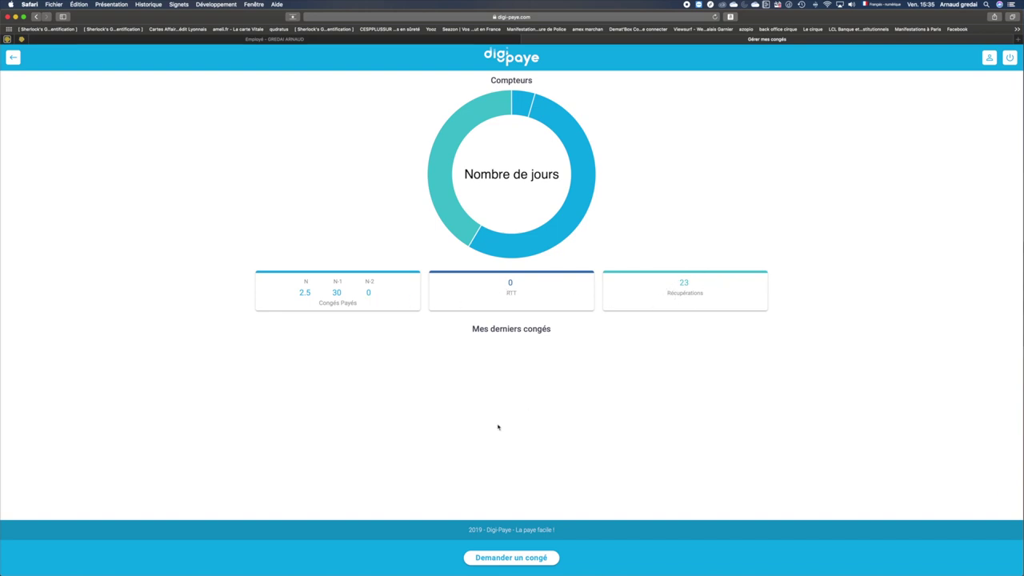
Start a Congés payés request, keeping 19/07/2019 au matin as the start.
left_click(512, 554)
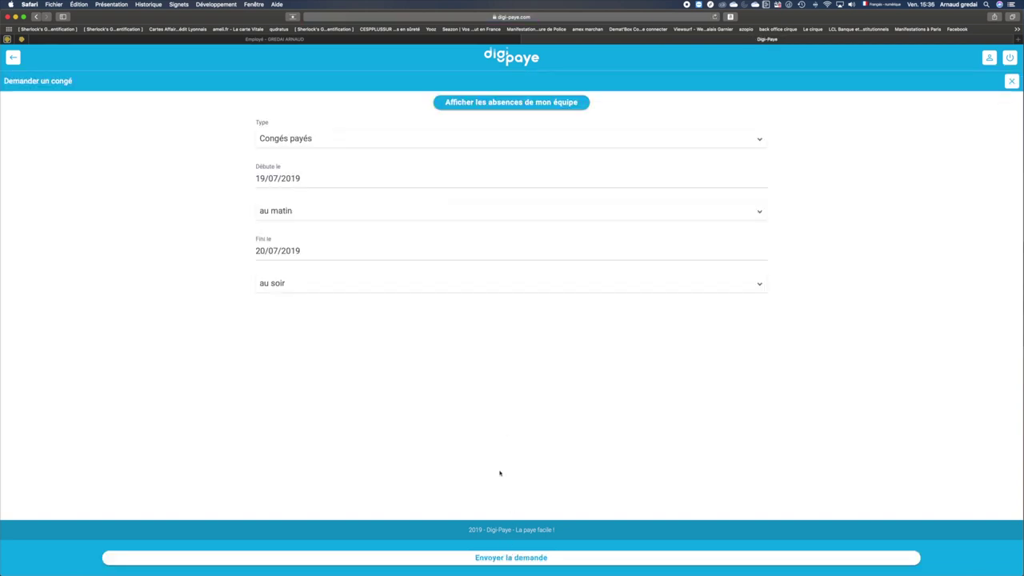
left_click(390, 147)
left_click(390, 139)
left_click(357, 173)
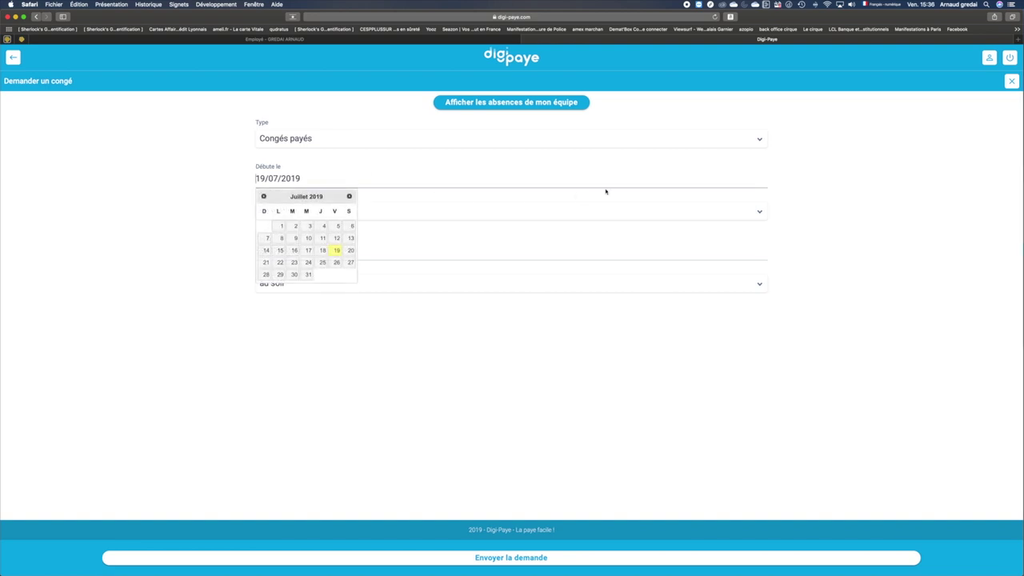
left_click(864, 225)
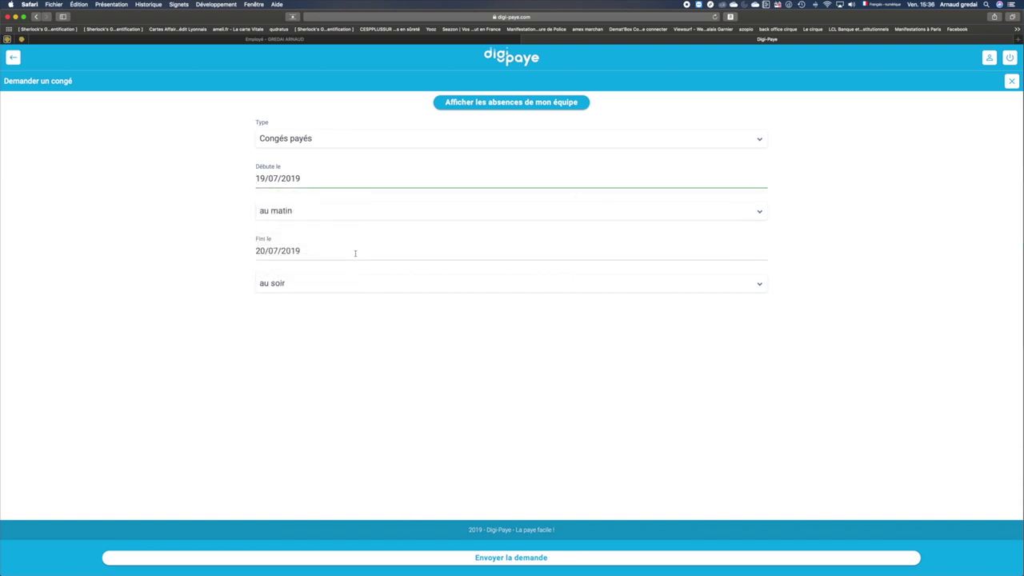
left_click(328, 214)
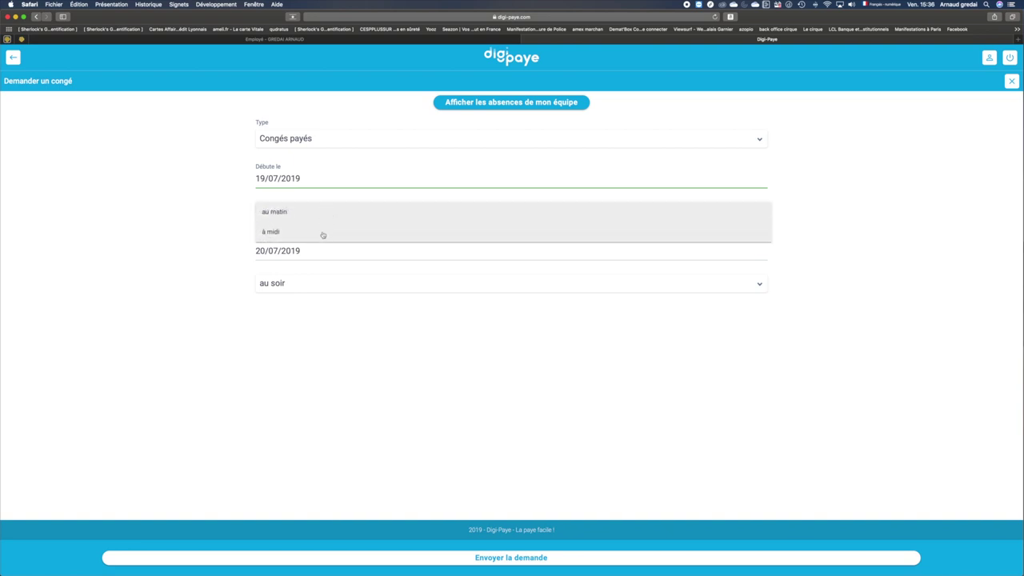
left_click(238, 233)
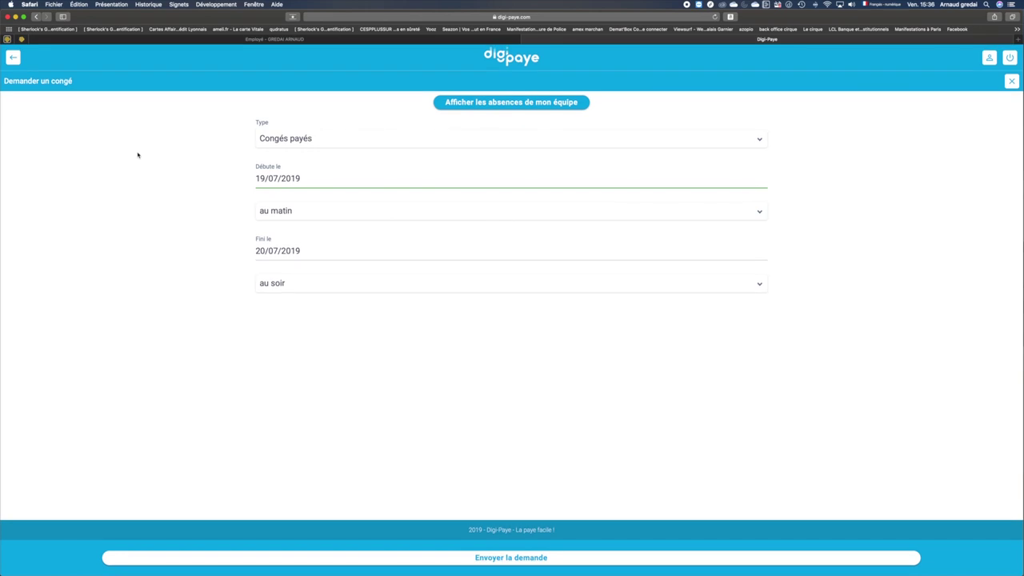
Start a new leave request with start date 21/07/2019.
left_click(15, 59)
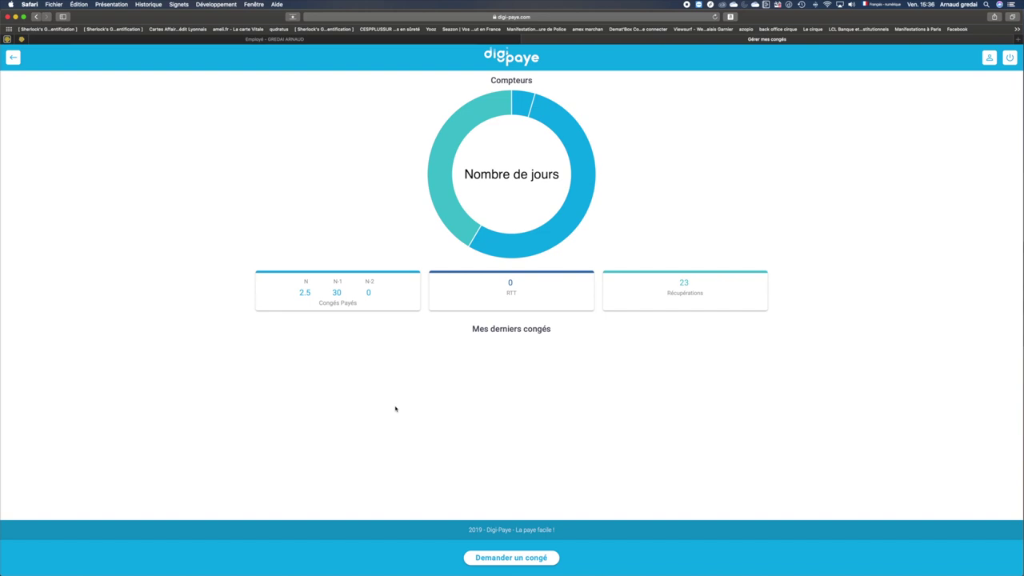
left_click(509, 556)
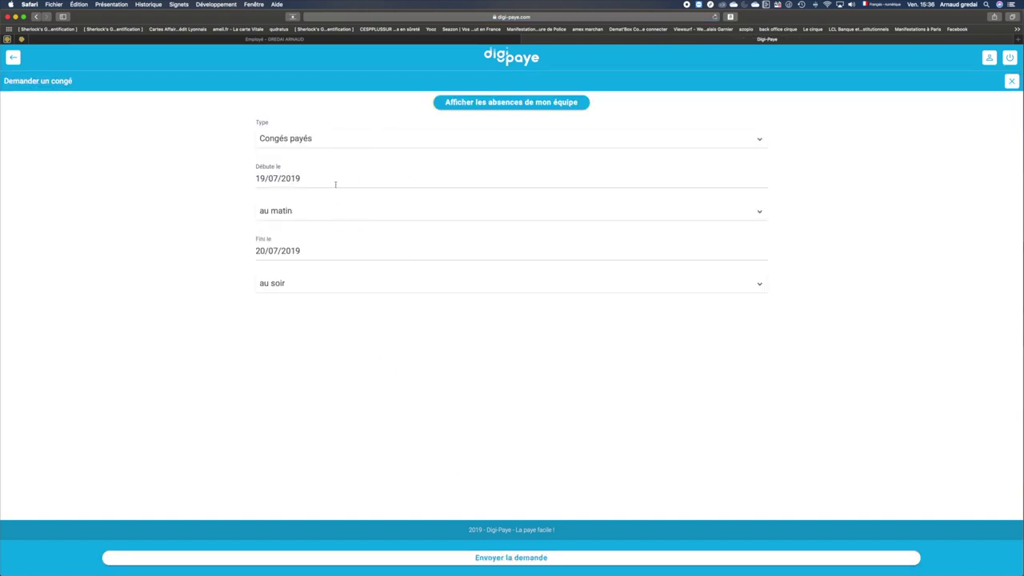
left_click(335, 185)
left_click(265, 263)
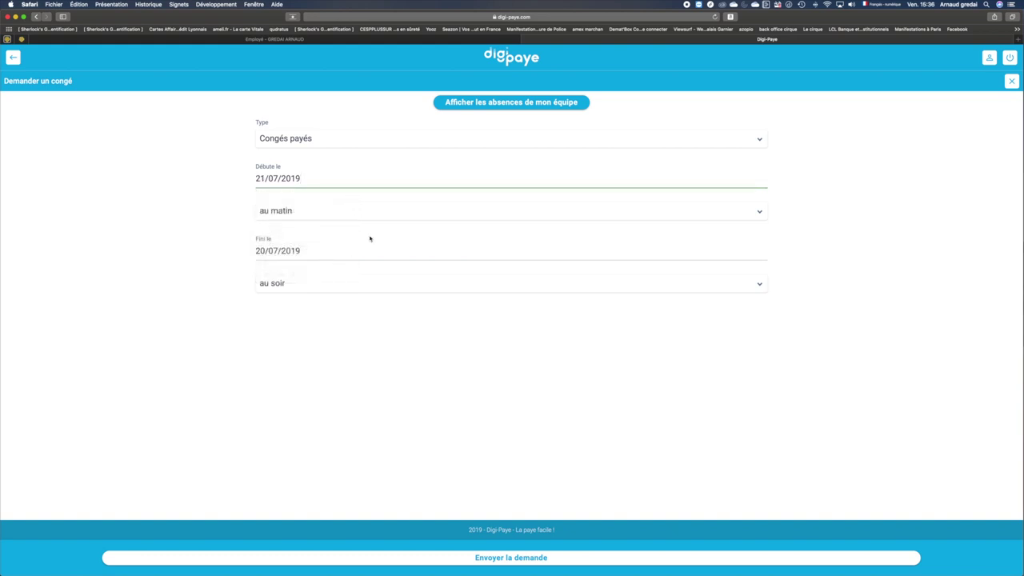
Set the end date to 22/07/2019 and send the paid-leave request.
left_click(482, 558)
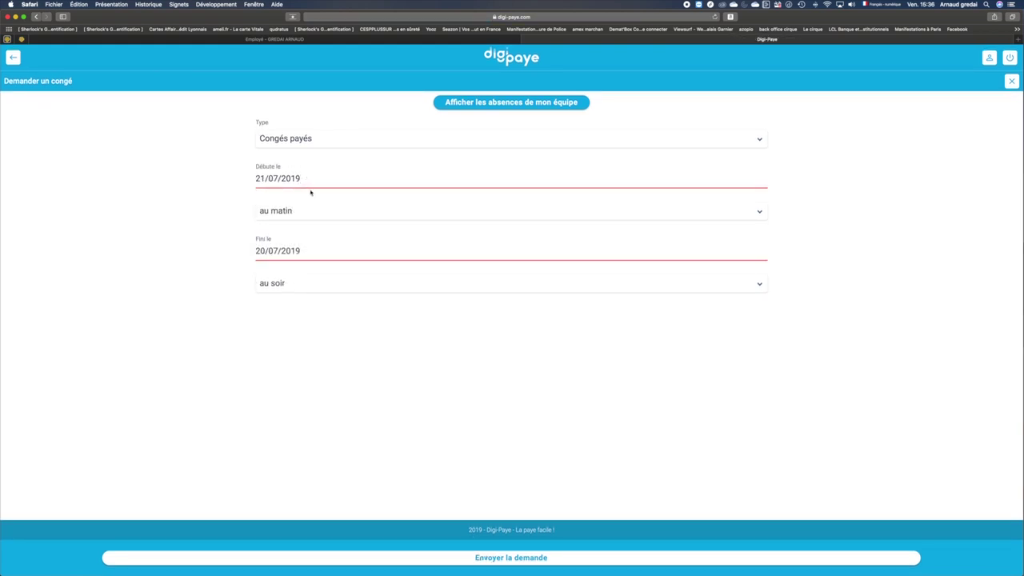
left_click(296, 248)
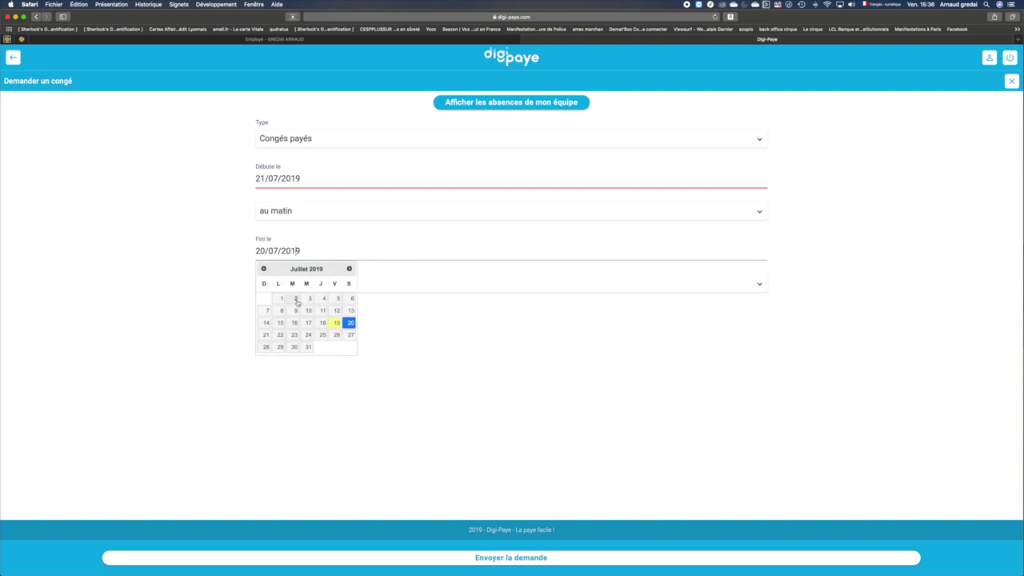
left_click(282, 336)
left_click(395, 562)
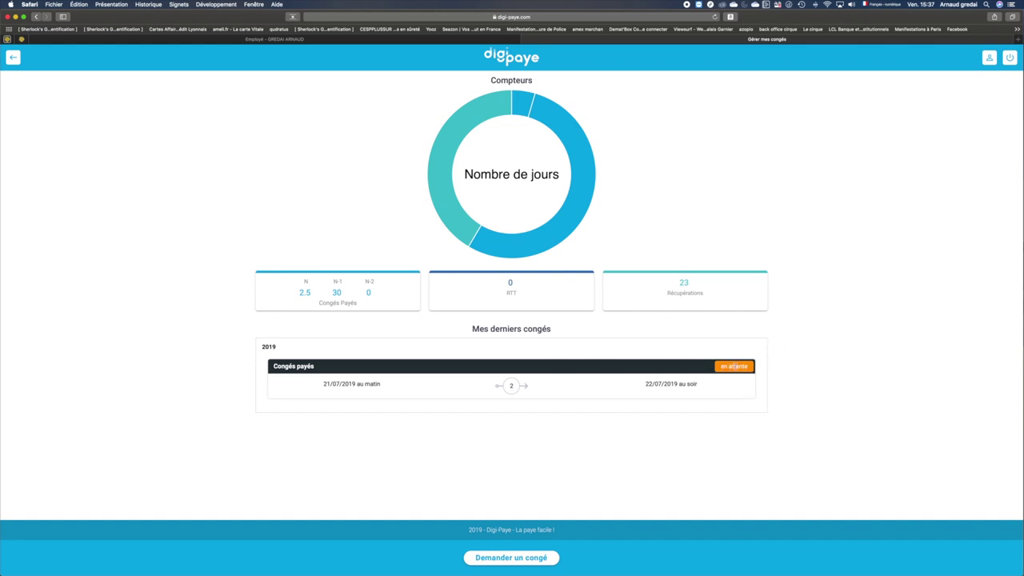
Glance at Déclarer une absence, then open Gérer mes congés and start a new leave request.
left_click(13, 58)
left_click(536, 242)
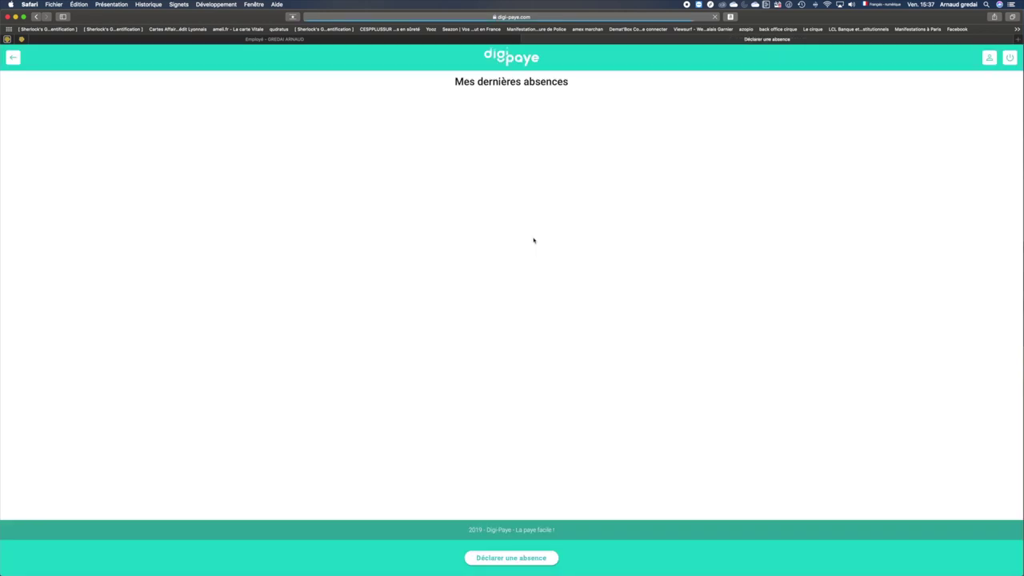
left_click(14, 59)
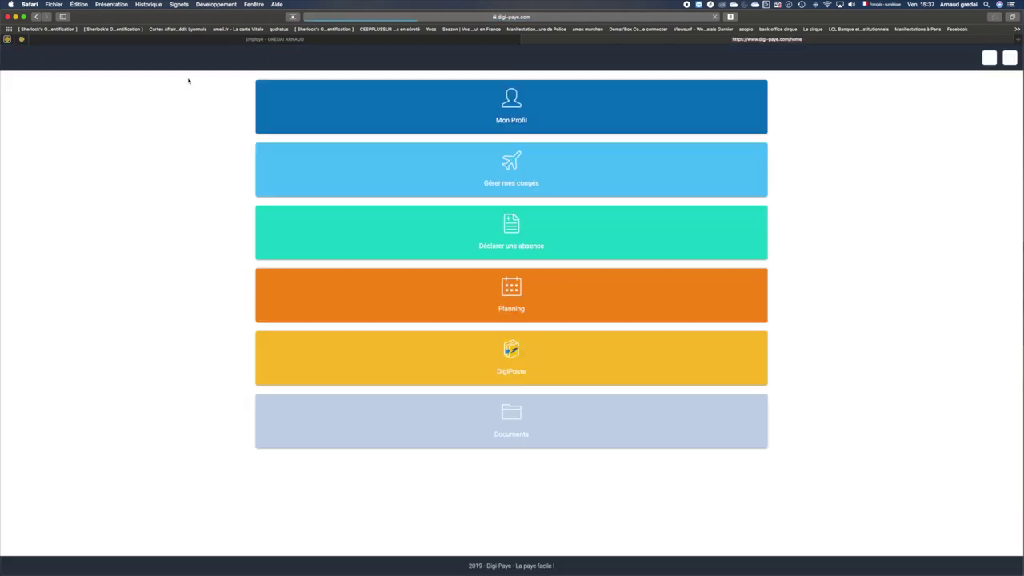
left_click(493, 166)
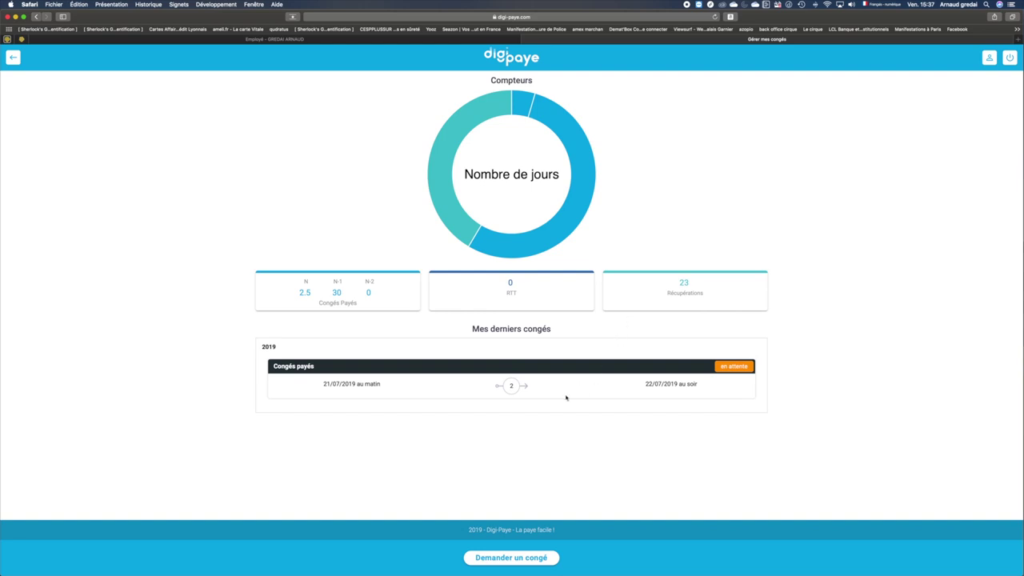
left_click(486, 558)
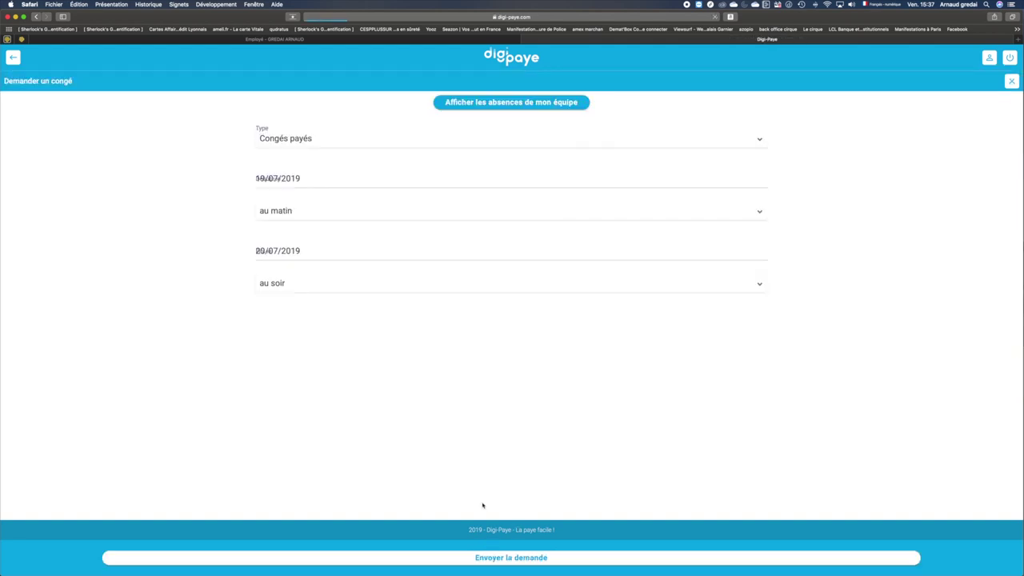
Show the team's absences, try filtering by CO, clear the filter, and return home.
left_click(488, 100)
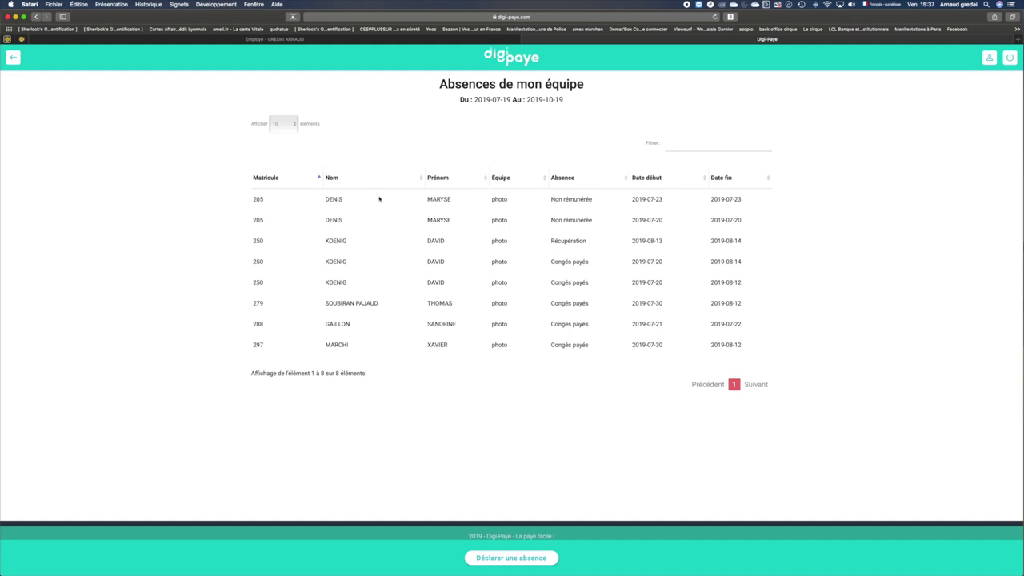
left_click(670, 147)
type("CO")
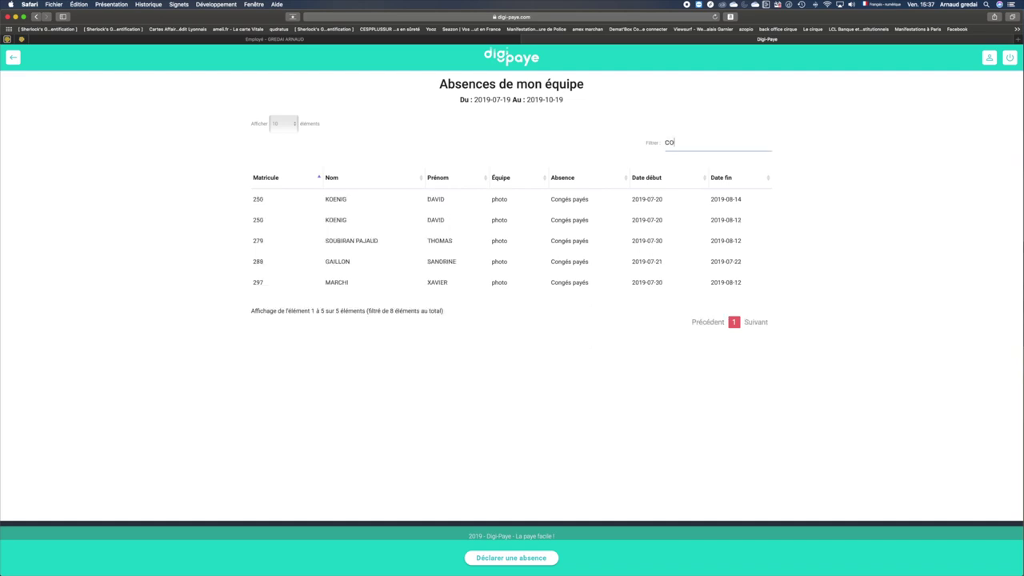
key("BackSpace")
key("BackSpace")
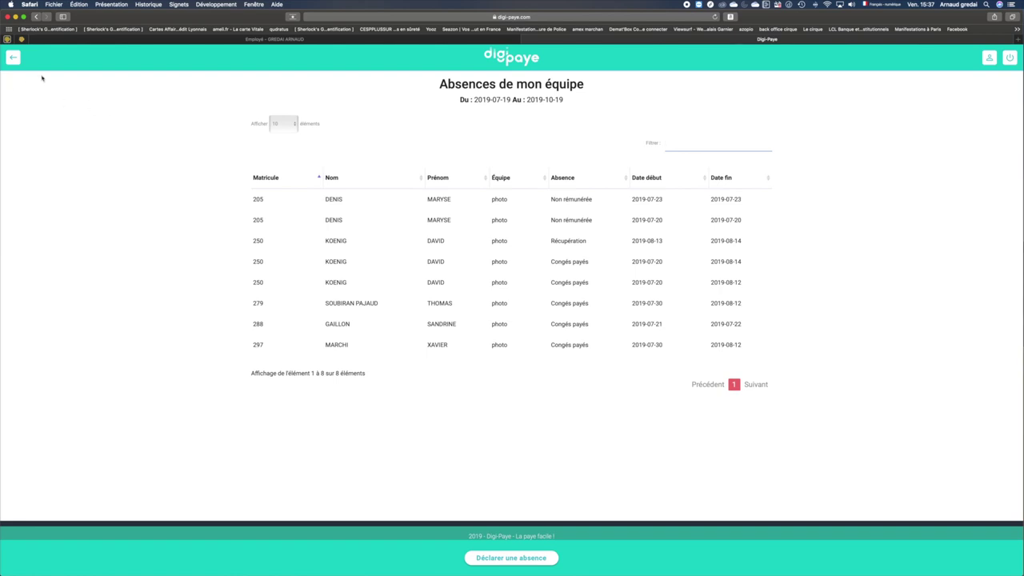
left_click(14, 57)
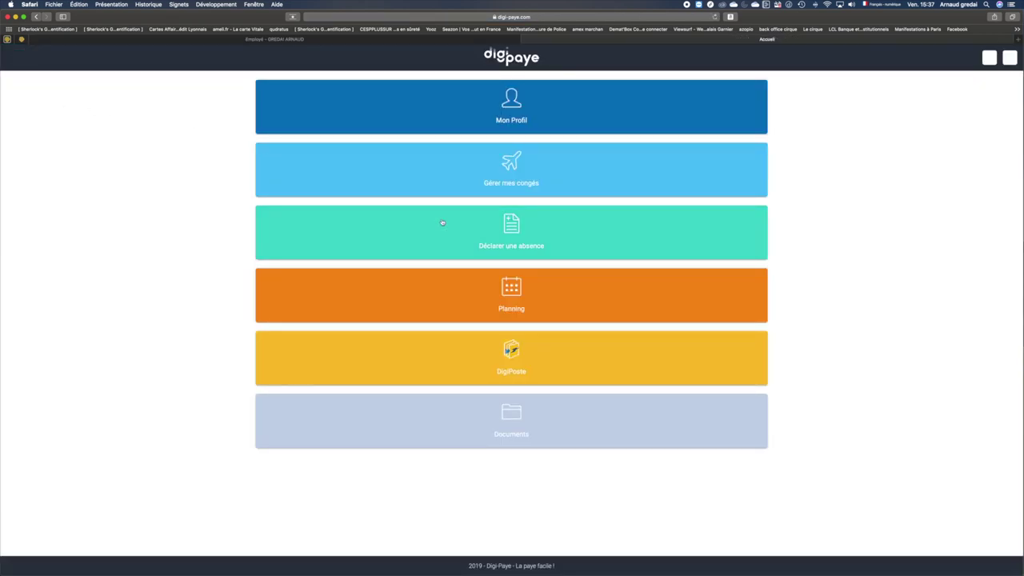
Start a new absence declaration, cancel the file chooser, and open the absence Type list.
left_click(436, 223)
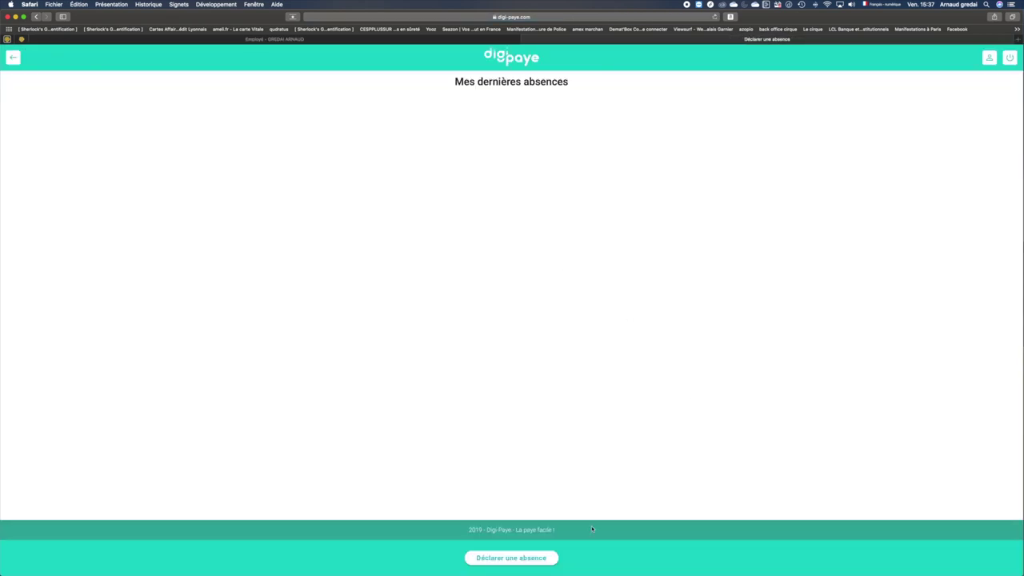
left_click(491, 560)
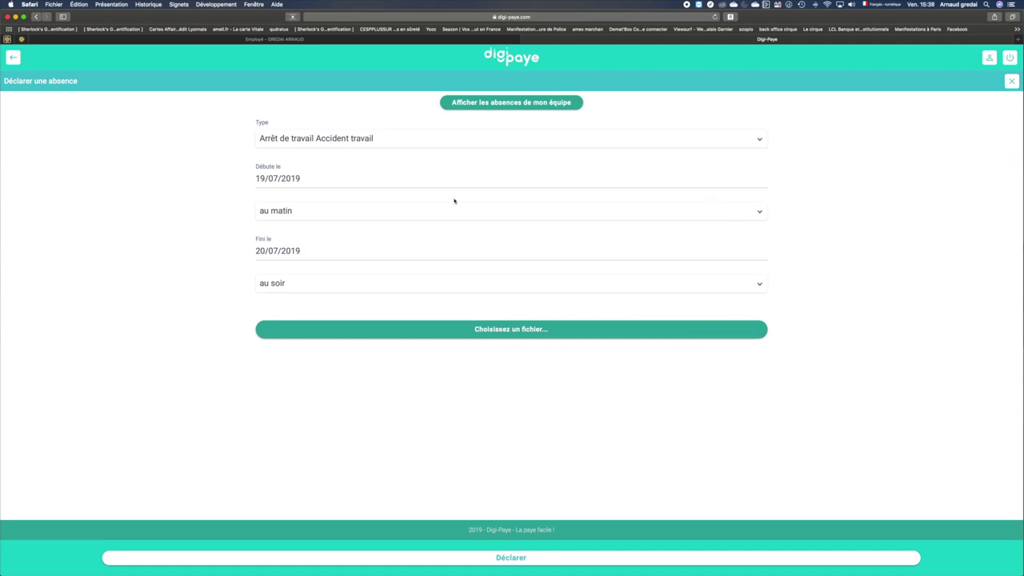
left_click(482, 327)
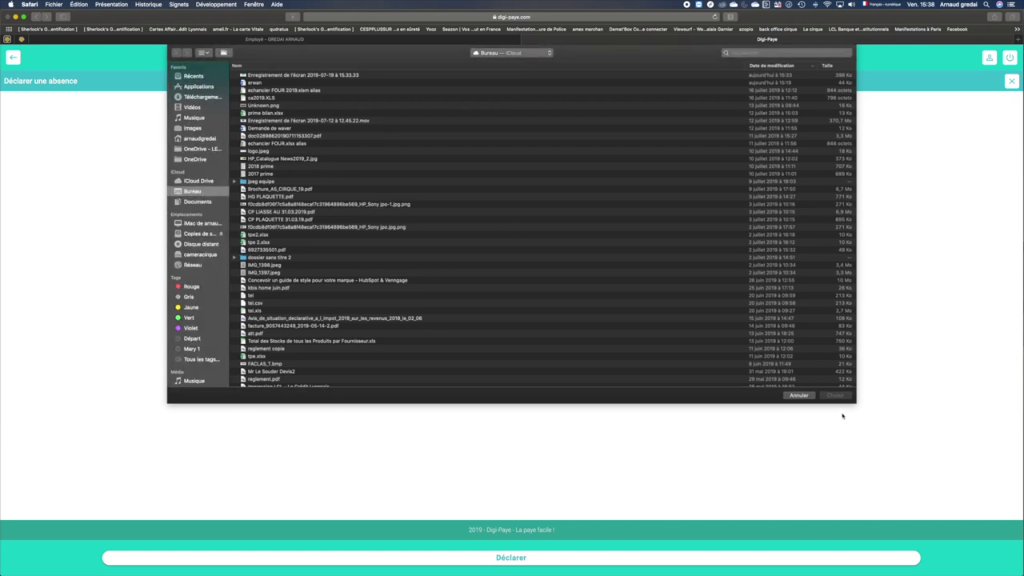
left_click(800, 395)
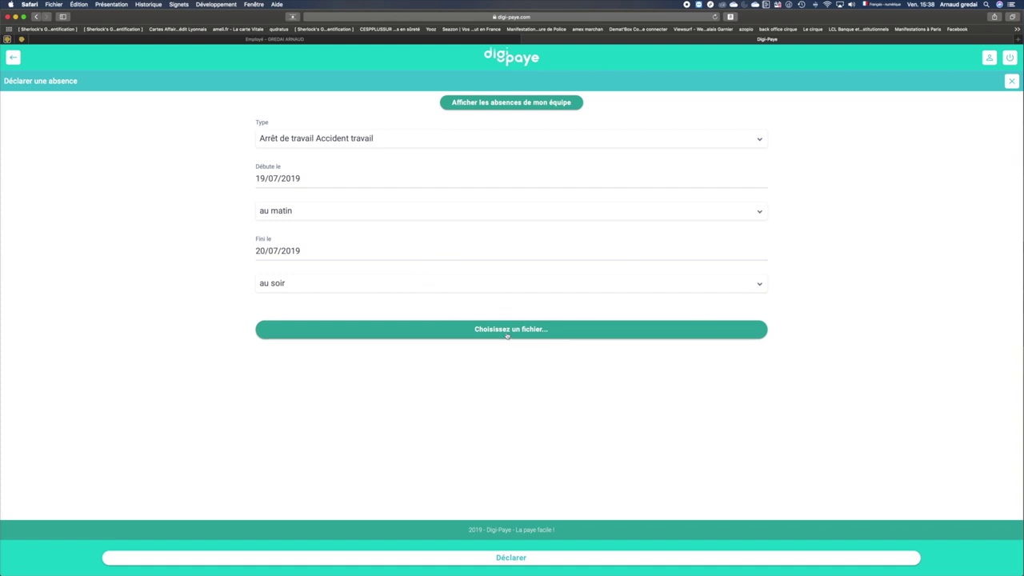
left_click(408, 139)
Keep Arrêt de travail Accident travail, skip attaching a file, and exit home without declaring.
left_click(408, 138)
left_click(506, 333)
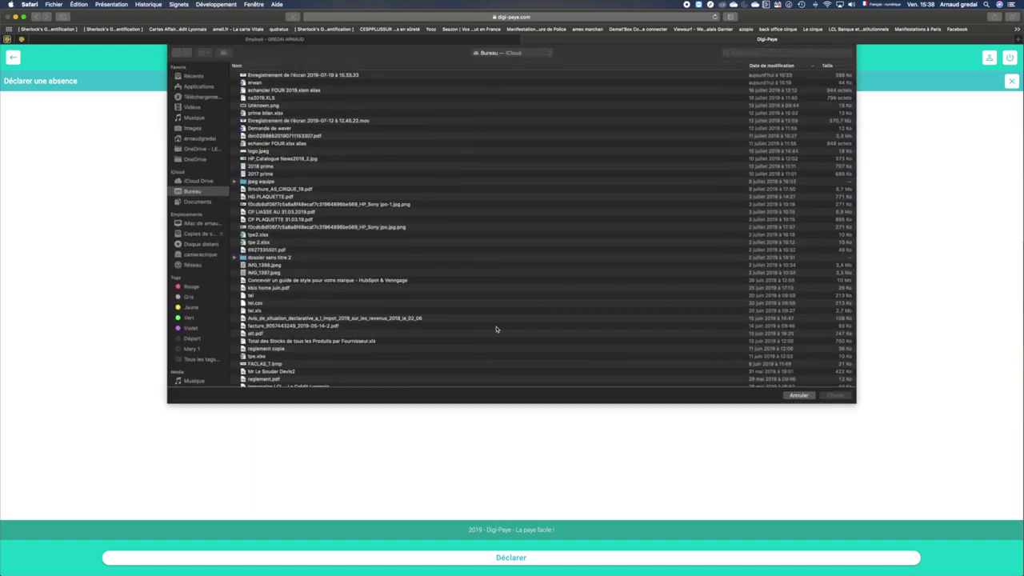
left_click(803, 397)
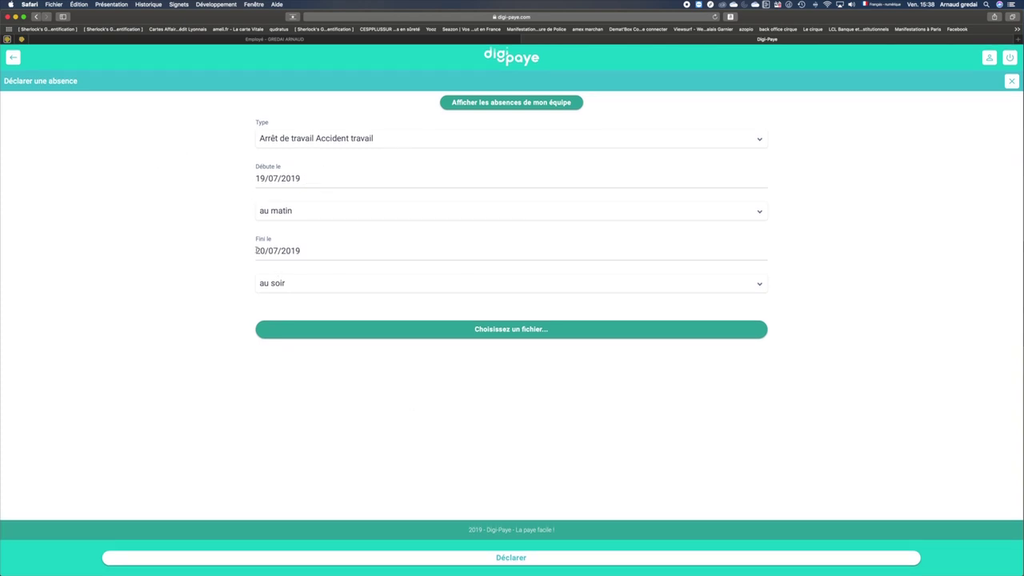
left_click(303, 144)
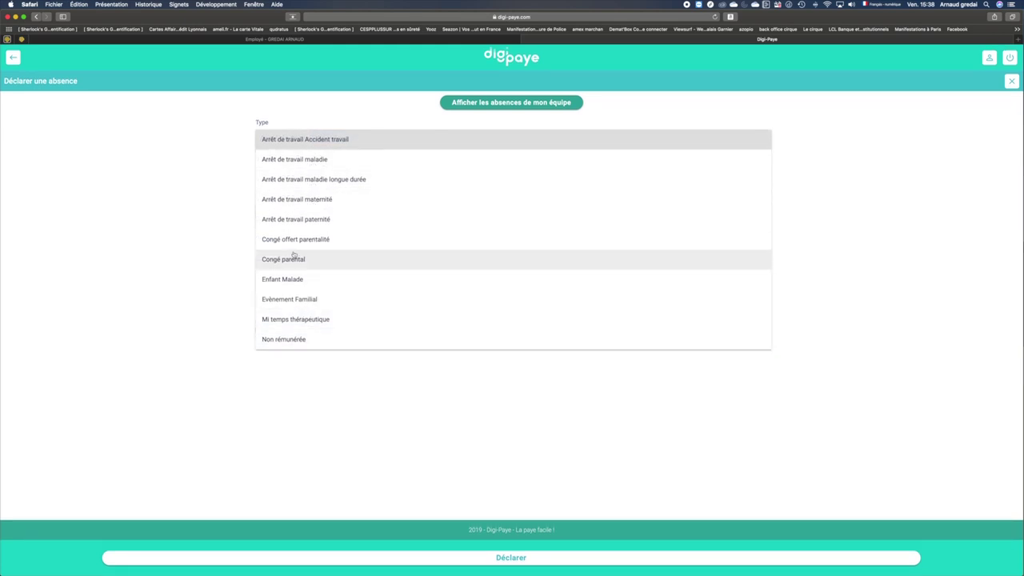
left_click(176, 155)
left_click(14, 58)
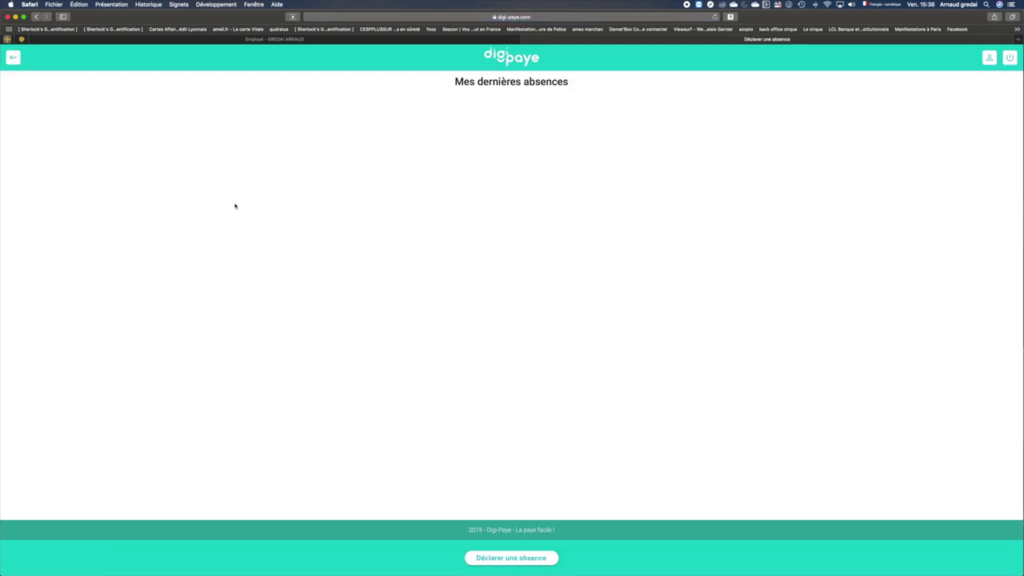
left_click(14, 58)
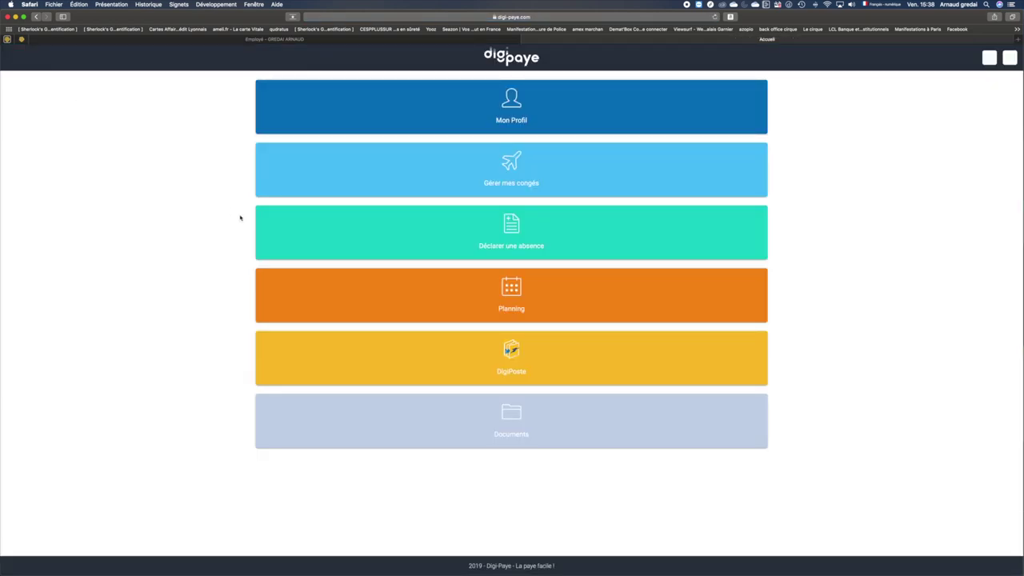
Browse the Documents area's Mes documents and Documents de l'entreprise tabs, ending on Envoyer un document.
left_click(454, 424)
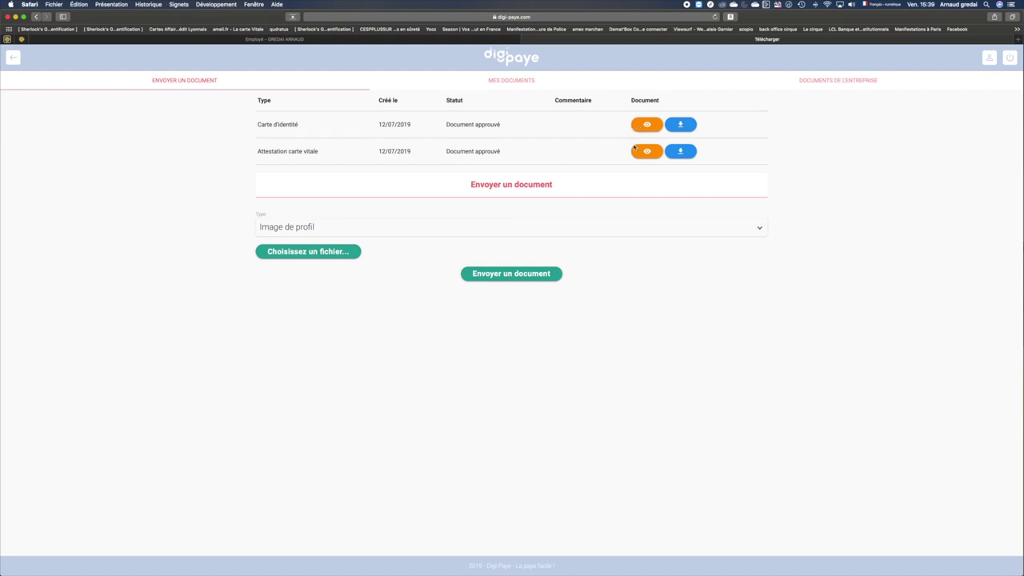
left_click(514, 81)
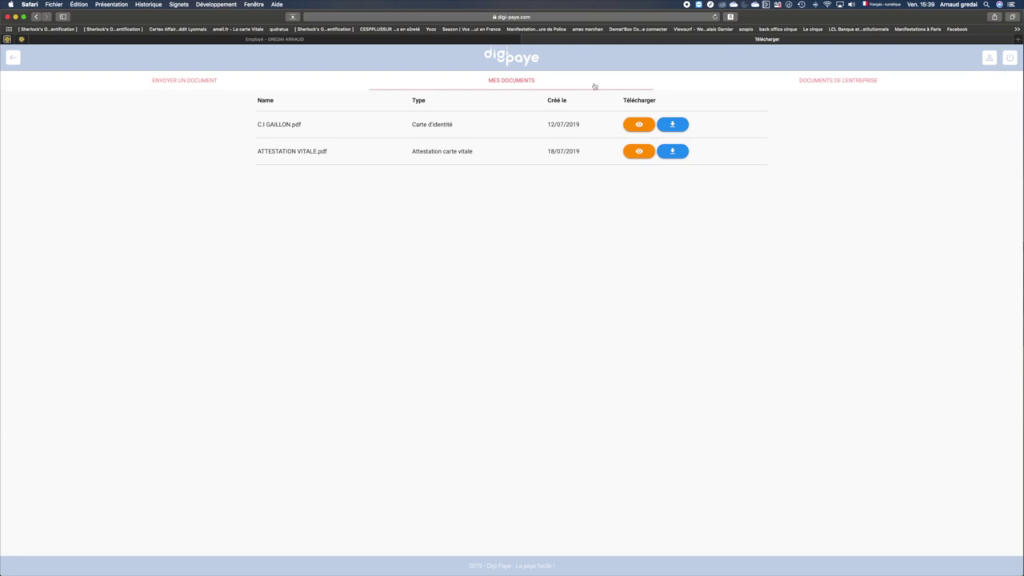
left_click(803, 84)
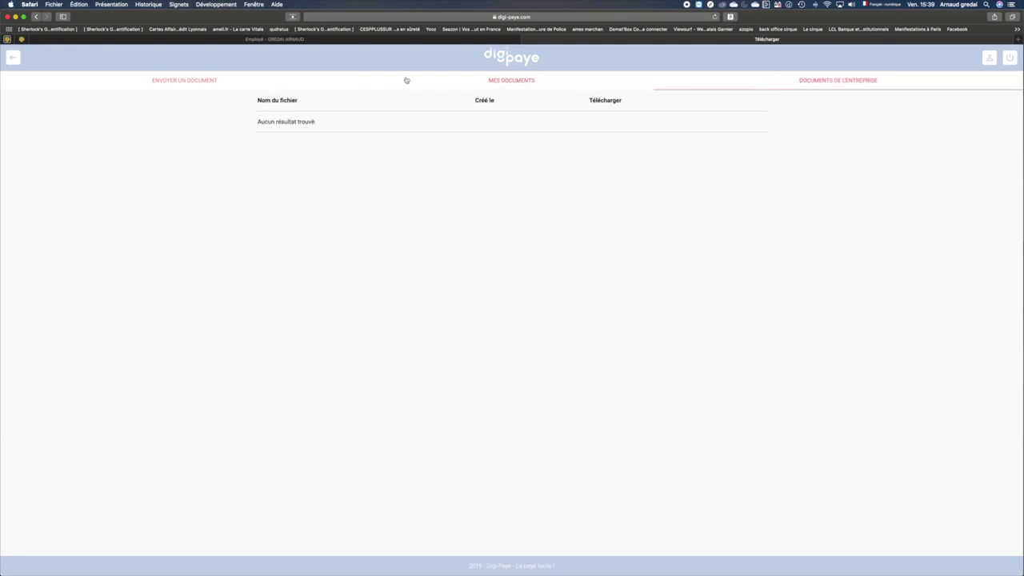
left_click(196, 80)
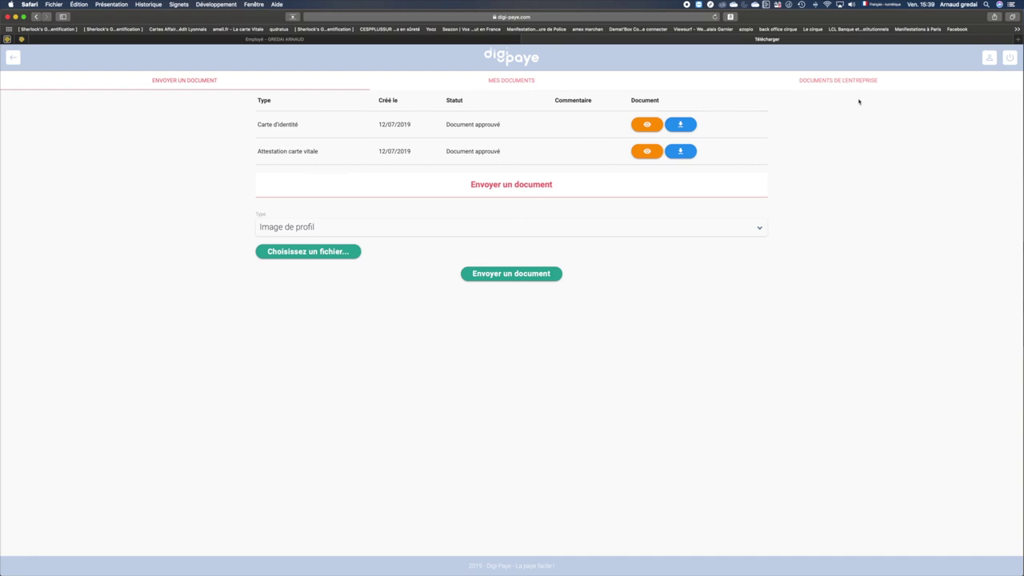
Check that Documents de l'entreprise shows Aucun résultat trouvé, then go back to the home menu.
left_click(837, 84)
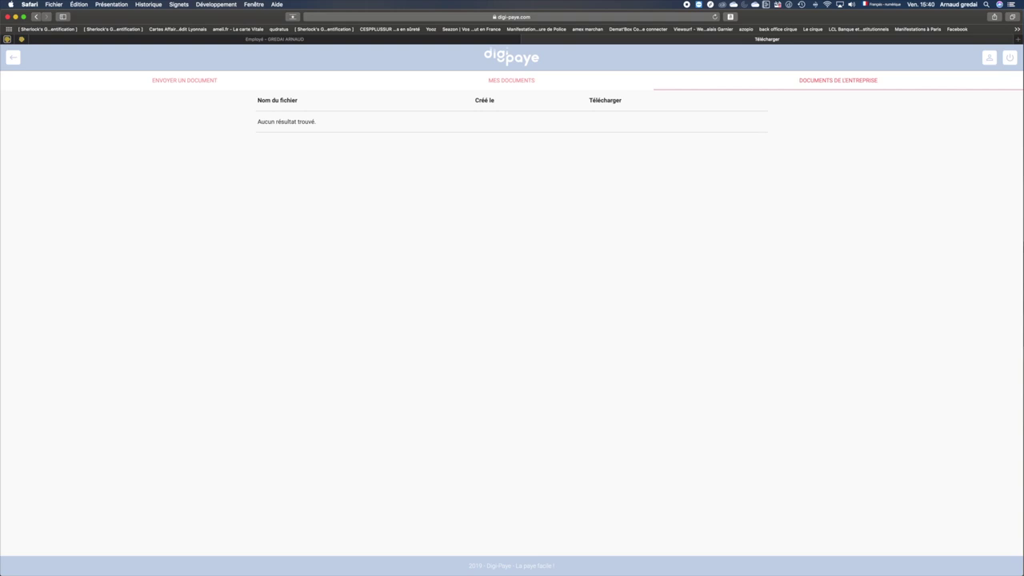
left_click(13, 57)
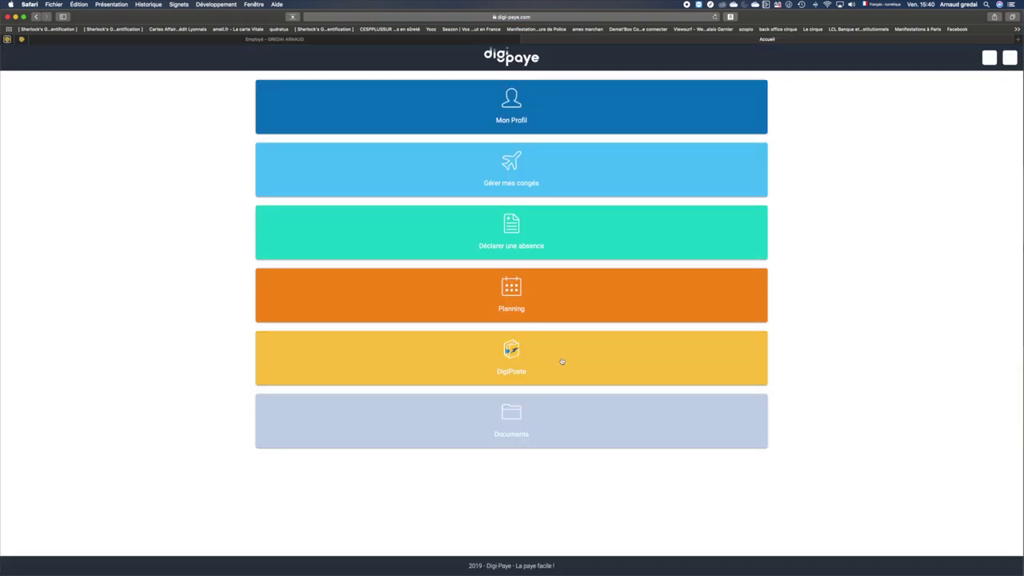